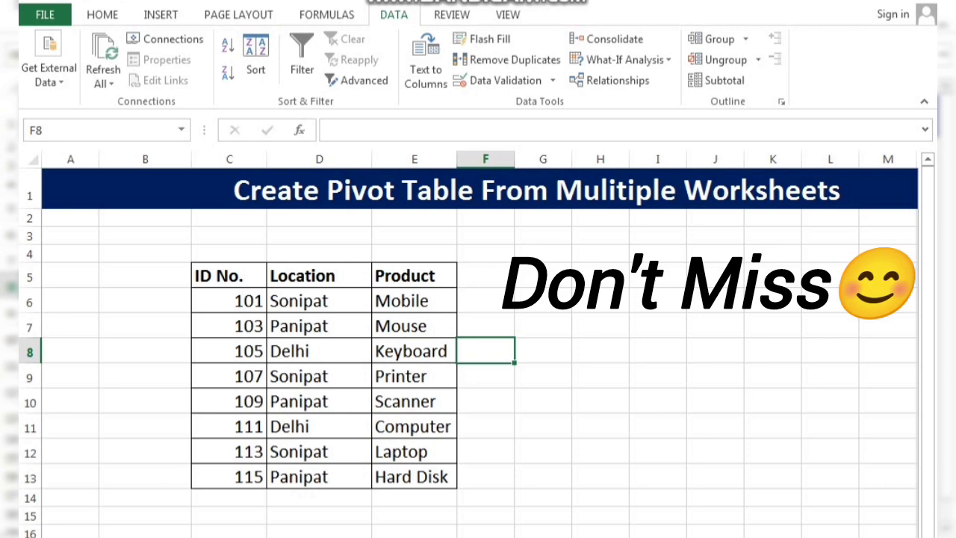
Compare the data on Sheet1 and Sheet2, looking at the ID No., Location, Product and sales columns
{"action": "left_click", "coordinate": [549, 406]}
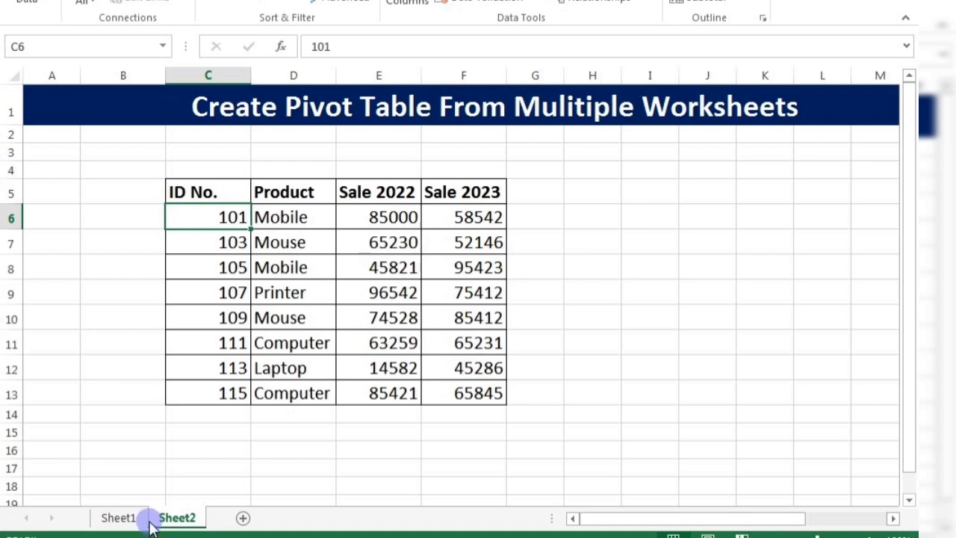
{"action": "left_click", "coordinate": [117, 518]}
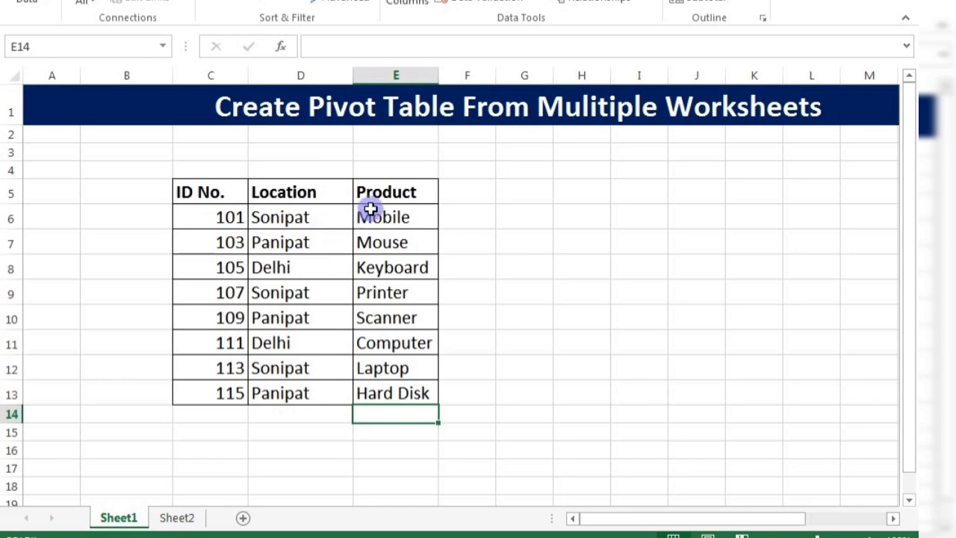
{"action": "left_click", "coordinate": [179, 517]}
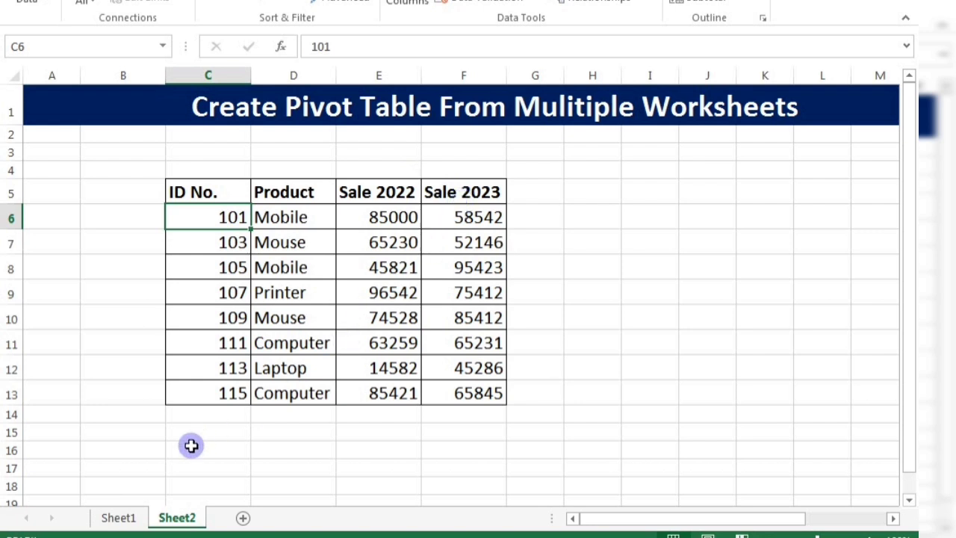
{"action": "left_click", "coordinate": [118, 520]}
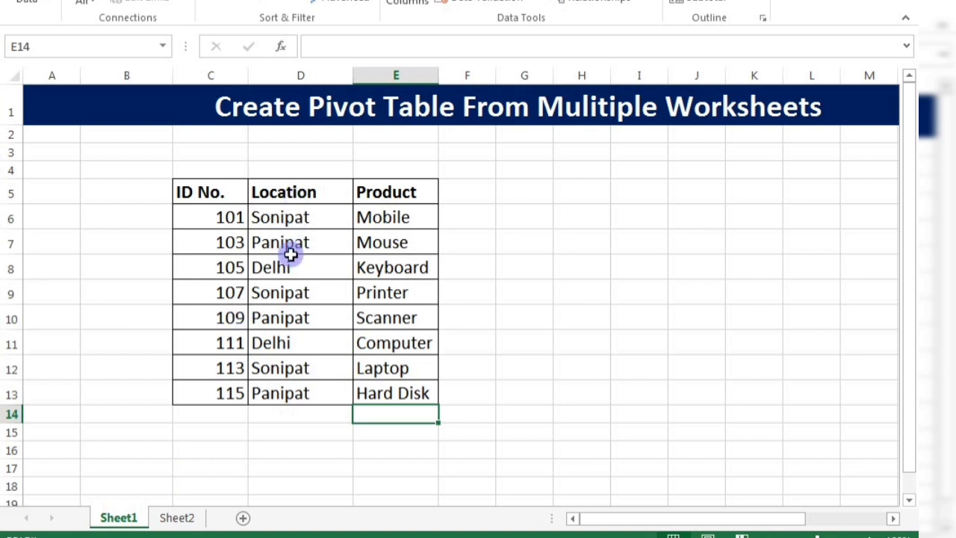
{"action": "left_click", "coordinate": [175, 521]}
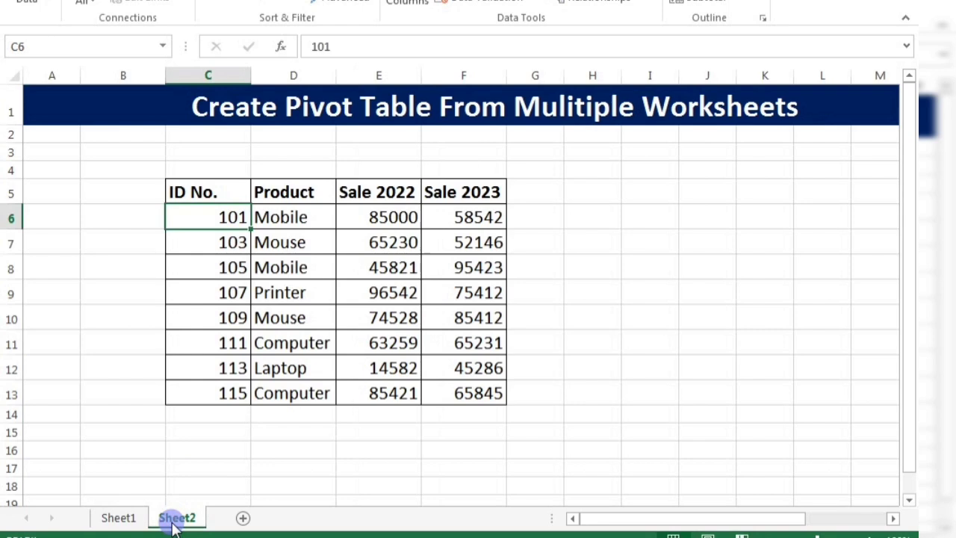
{"action": "left_click", "coordinate": [120, 521]}
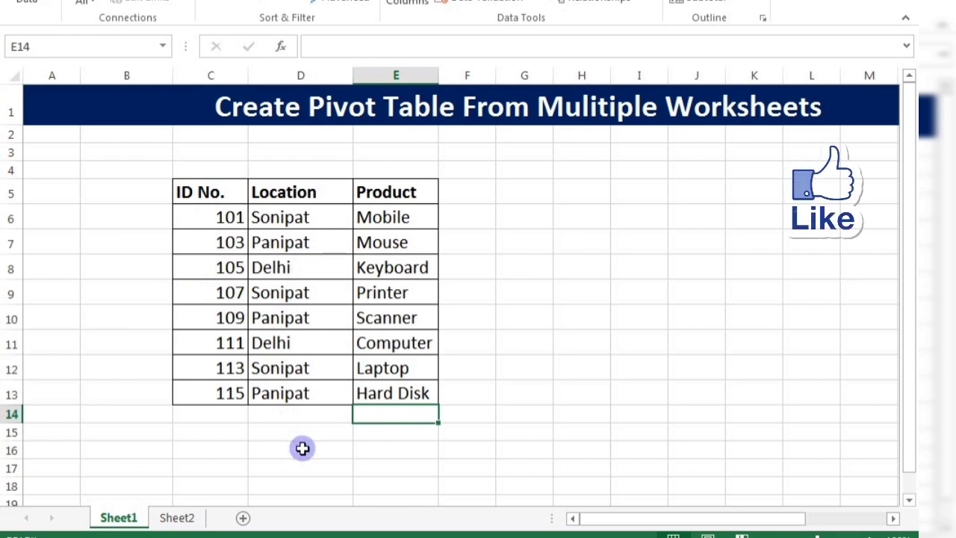
{"action": "left_click", "coordinate": [187, 518]}
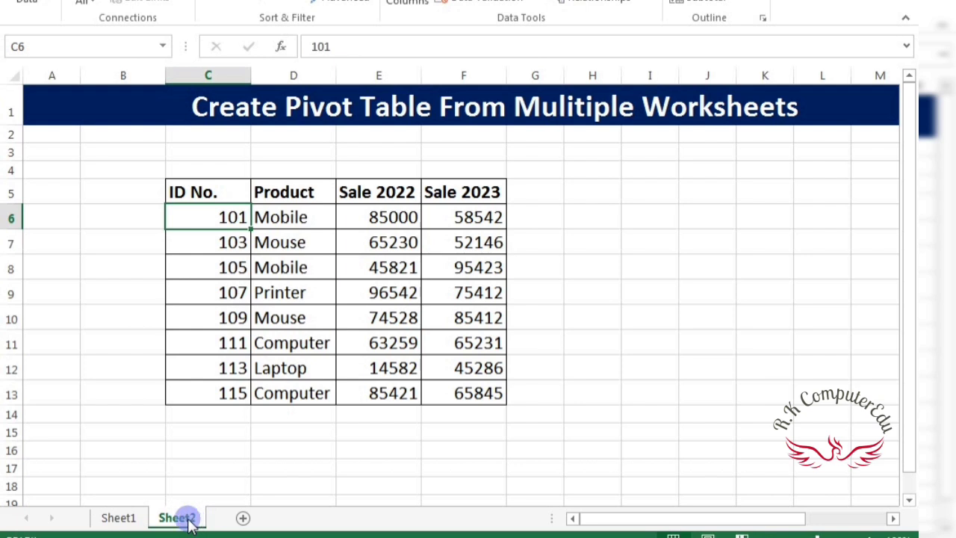
{"action": "left_click", "coordinate": [131, 518]}
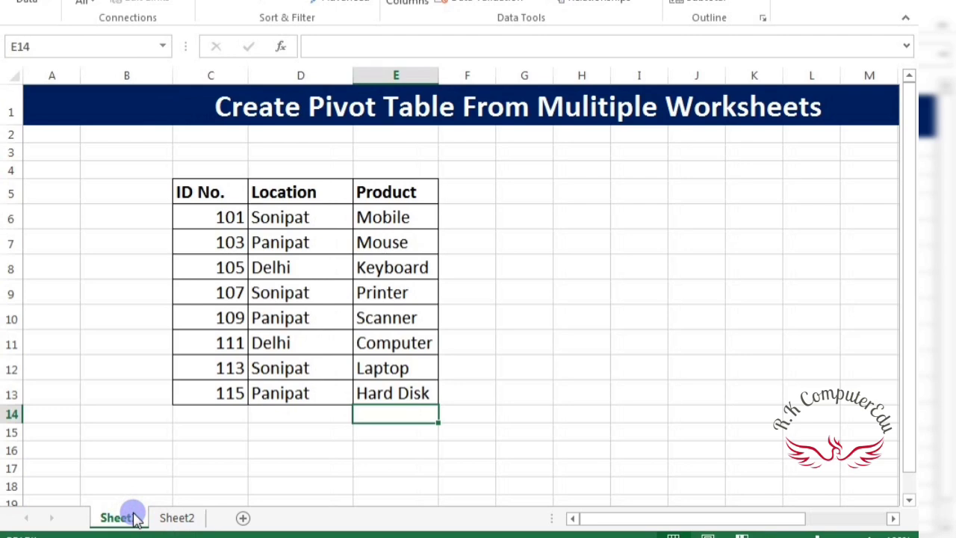
Convert the range C5:E13 on Sheet1 into a table with headers
{"action": "left_click", "coordinate": [213, 217]}
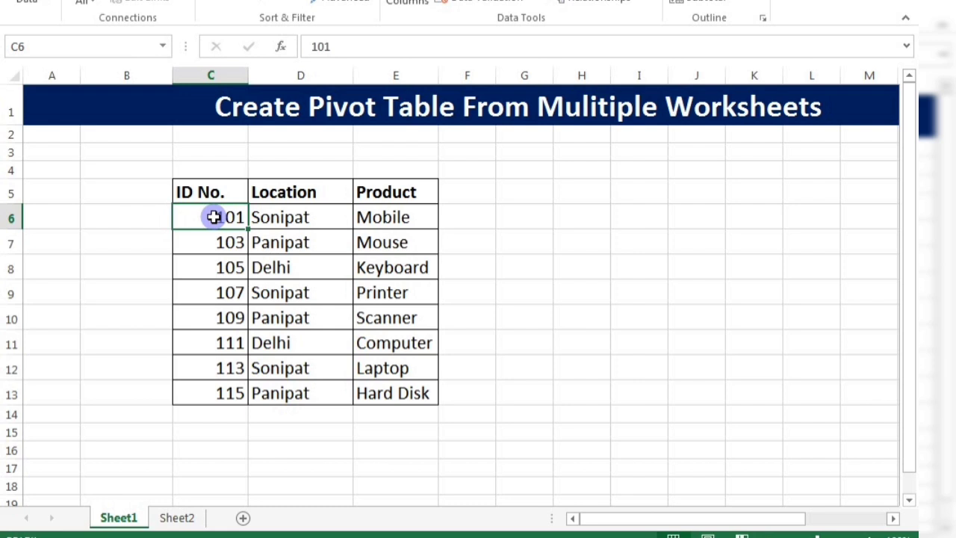
{"action": "key", "text": "ctrl+t"}
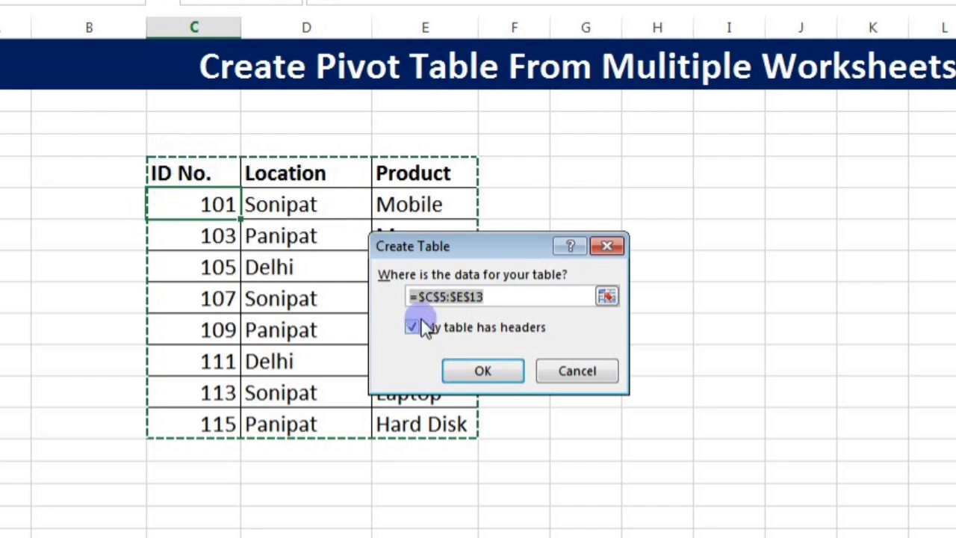
{"action": "left_click", "coordinate": [482, 372]}
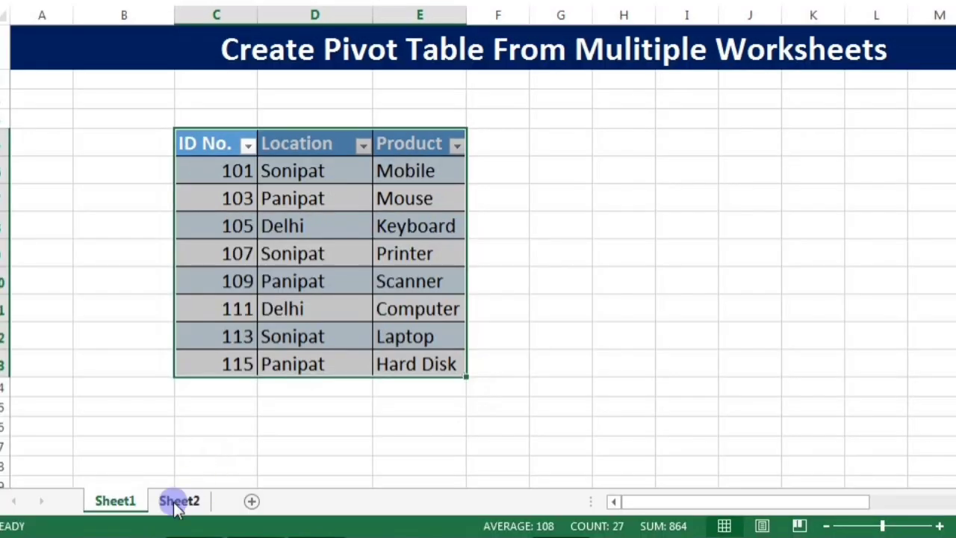
Convert the range C5:F13 on Sheet2 into a table with headers
{"action": "left_click", "coordinate": [177, 502]}
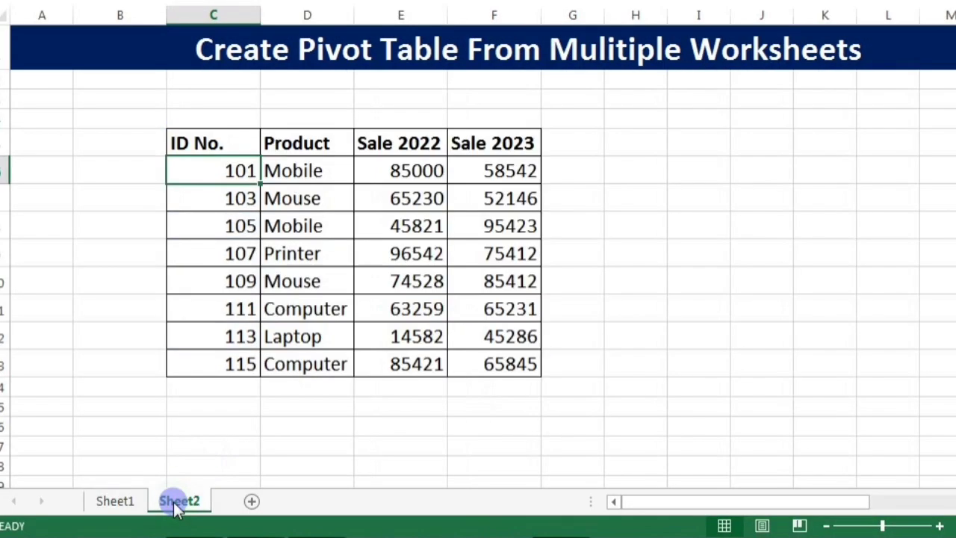
{"action": "left_click", "coordinate": [222, 393]}
{"action": "left_click", "coordinate": [230, 172]}
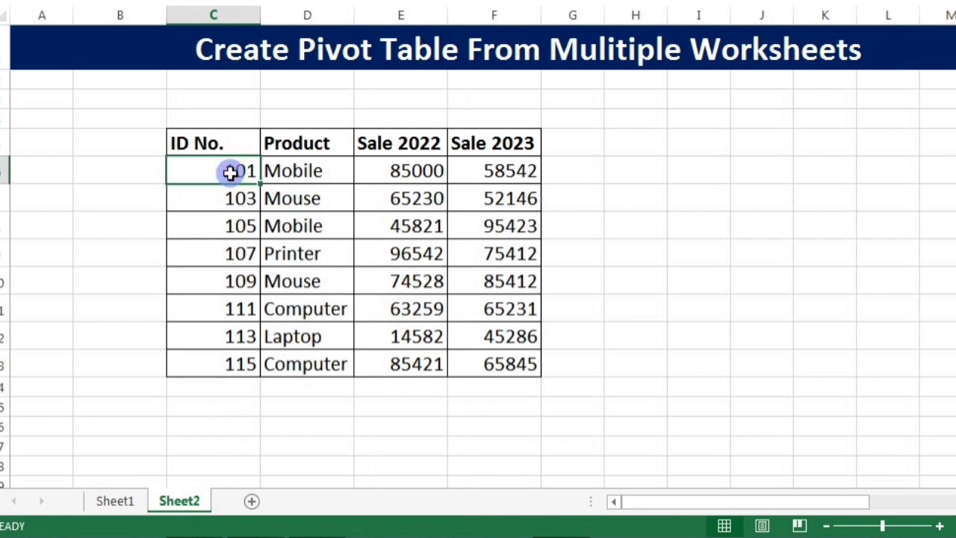
{"action": "key", "text": "ctrl+t"}
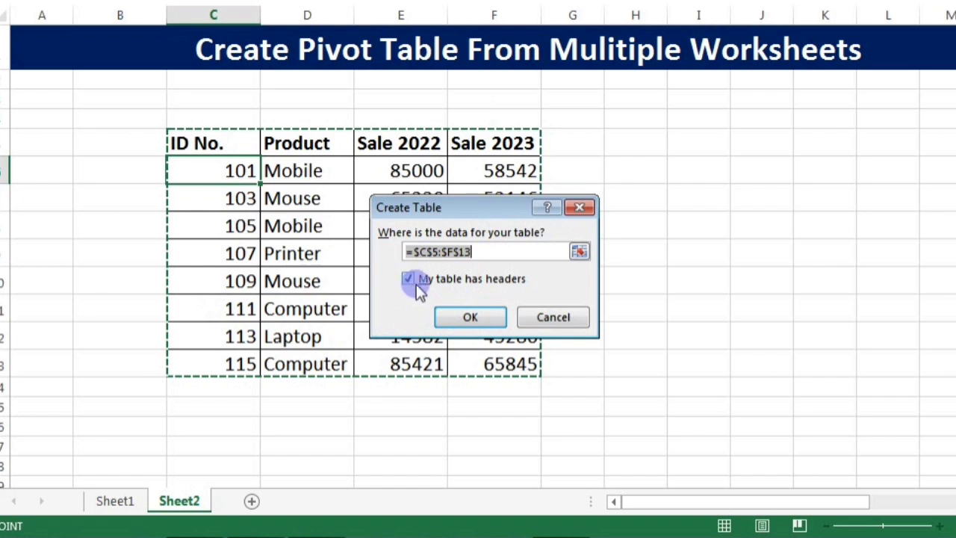
{"action": "left_click", "coordinate": [456, 317]}
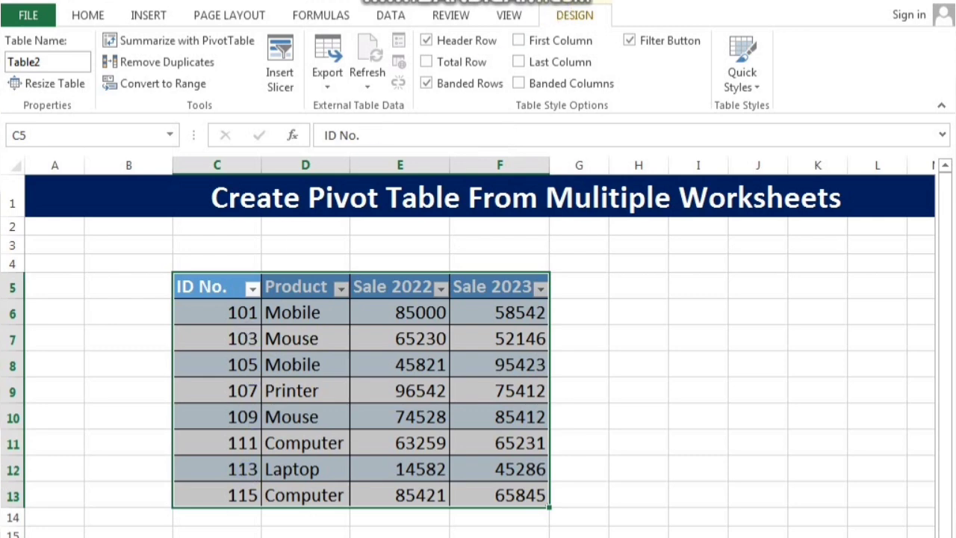
Check the table names assigned to the data on Sheet1 and Sheet2
{"action": "left_click", "coordinate": [125, 517]}
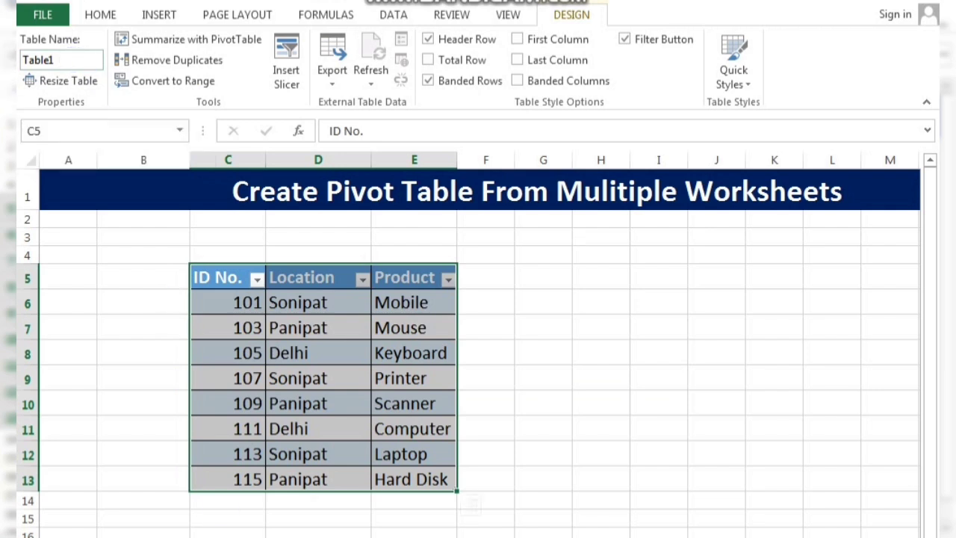
{"action": "key", "text": "ctrl+Page_Down"}
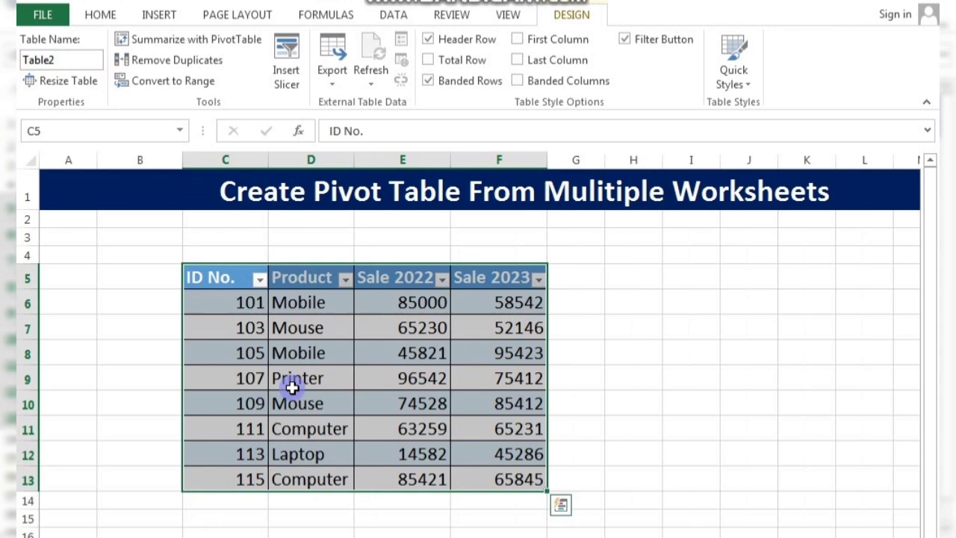
{"action": "left_click", "coordinate": [292, 386]}
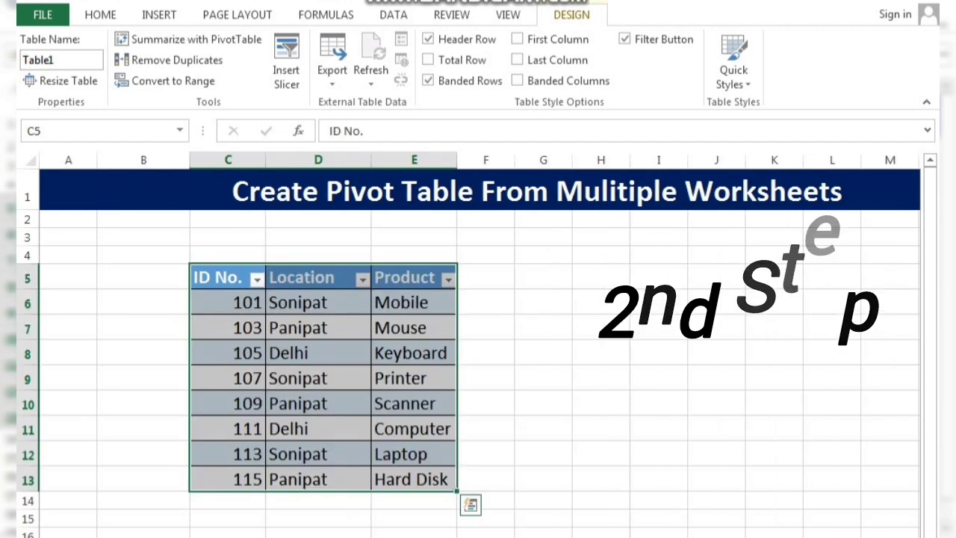
{"action": "left_click", "coordinate": [236, 303]}
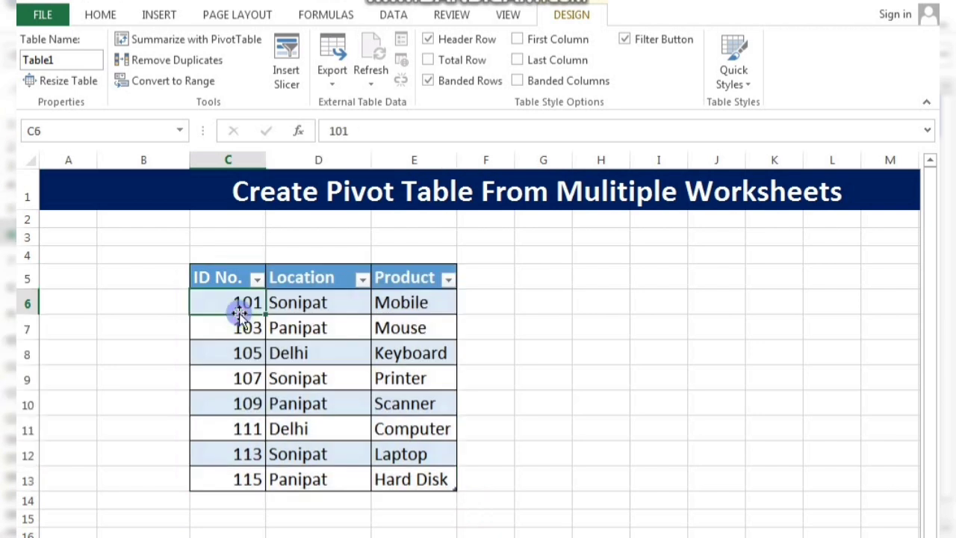
{"action": "left_click", "coordinate": [394, 15]}
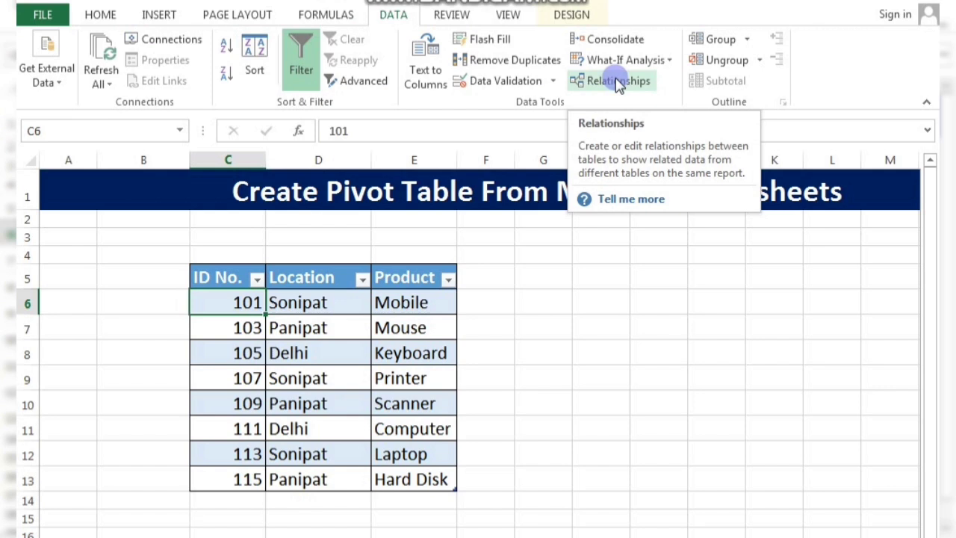
{"action": "left_click", "coordinate": [615, 81]}
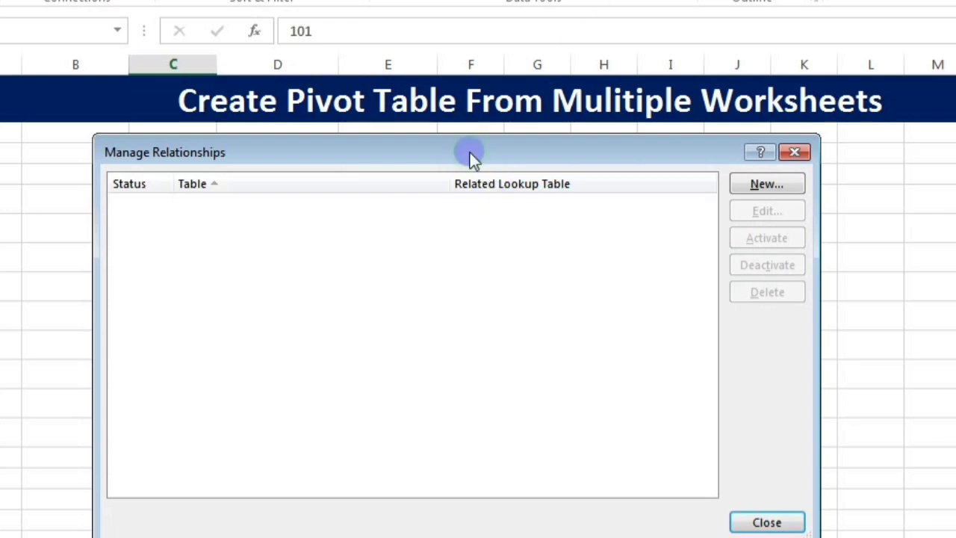
{"action": "left_click_drag", "start_coordinate": [470, 152], "coordinate": [464, 70]}
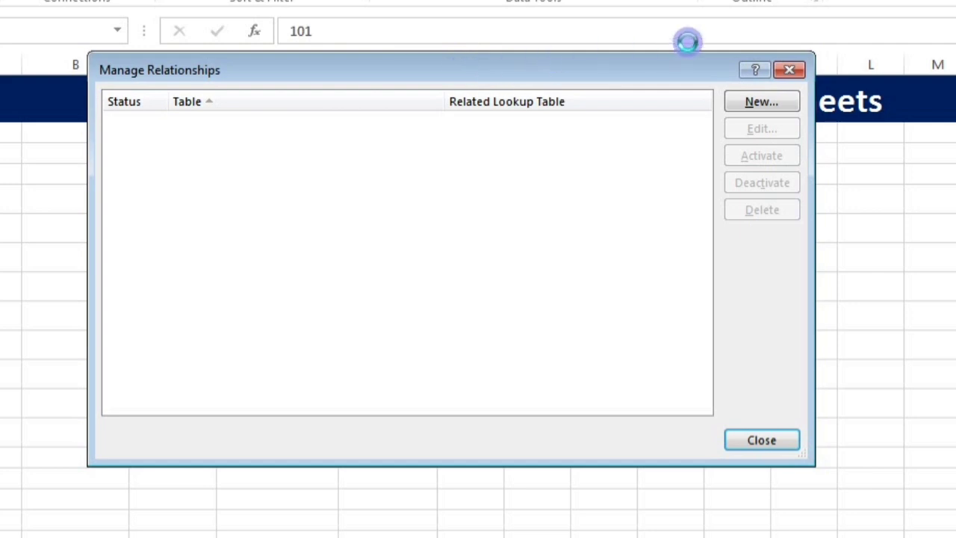
{"action": "left_click", "coordinate": [754, 103]}
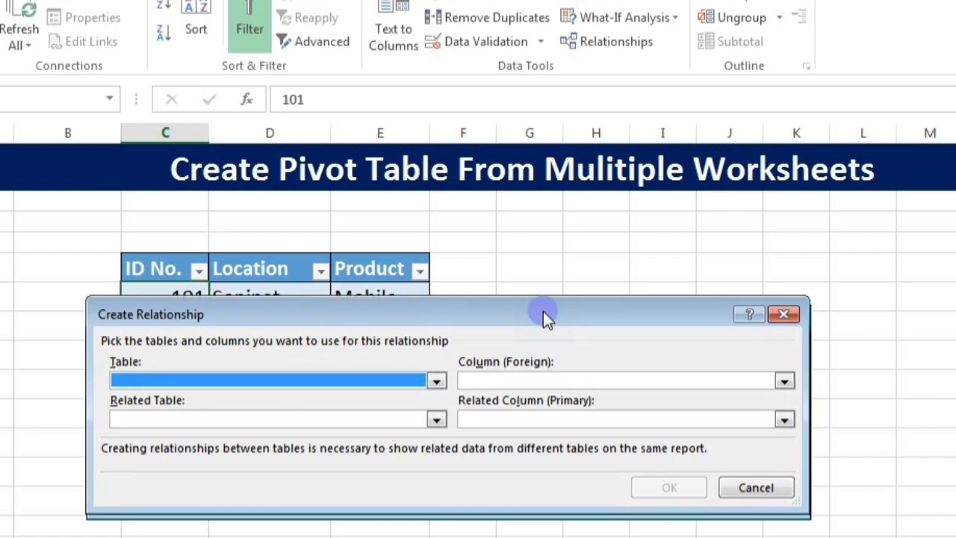
{"action": "left_click_drag", "start_coordinate": [552, 251], "coordinate": [556, 40]}
{"action": "left_click_drag", "start_coordinate": [548, 105], "coordinate": [548, 54]}
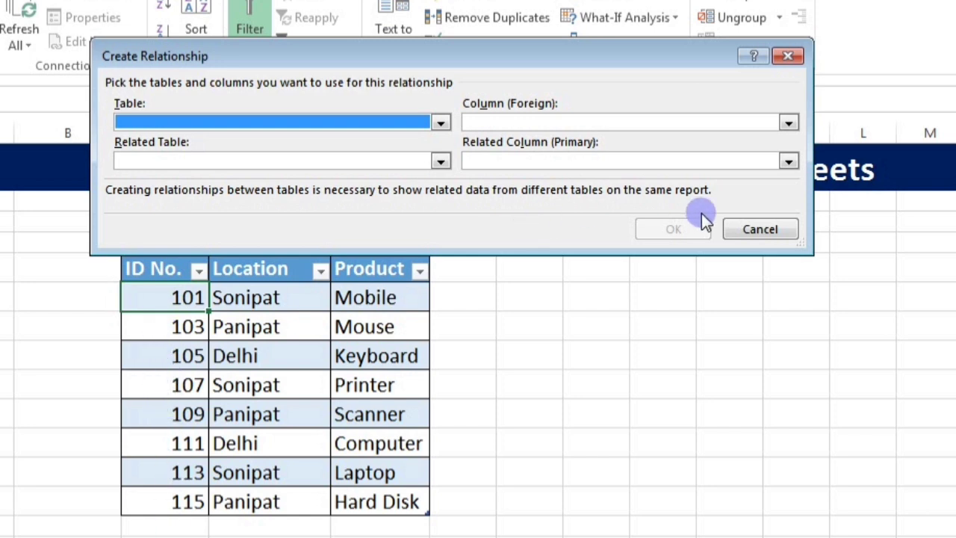
{"action": "left_click", "coordinate": [741, 228]}
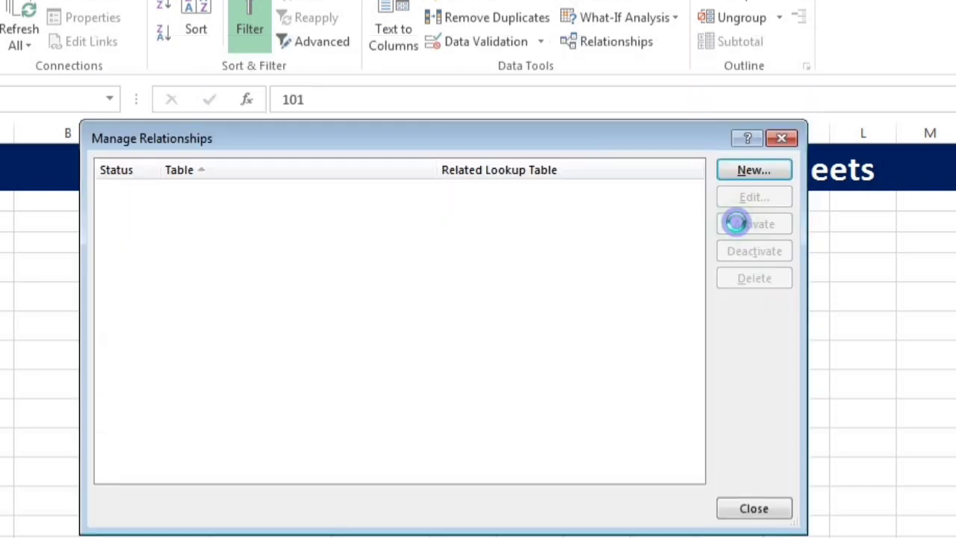
{"action": "left_click", "coordinate": [785, 140]}
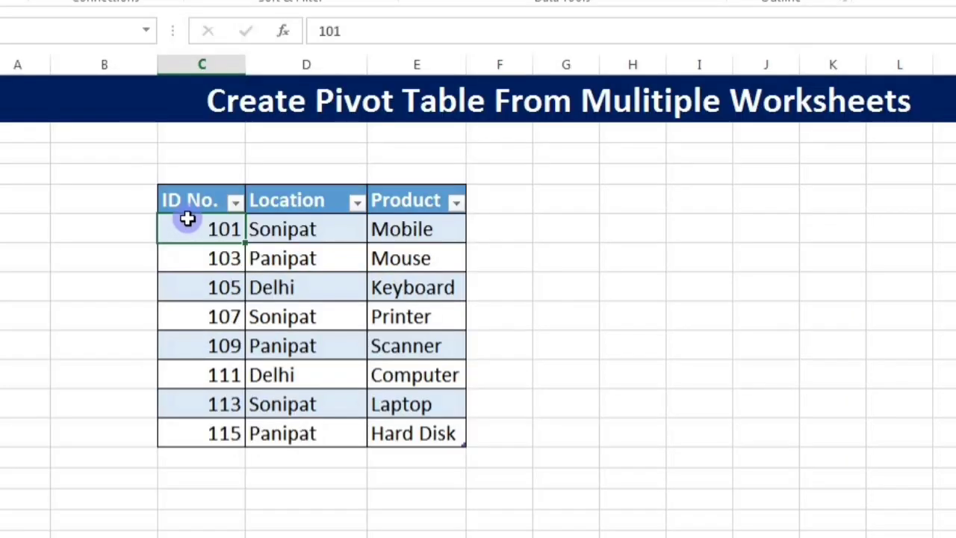
{"action": "left_click", "coordinate": [142, 536]}
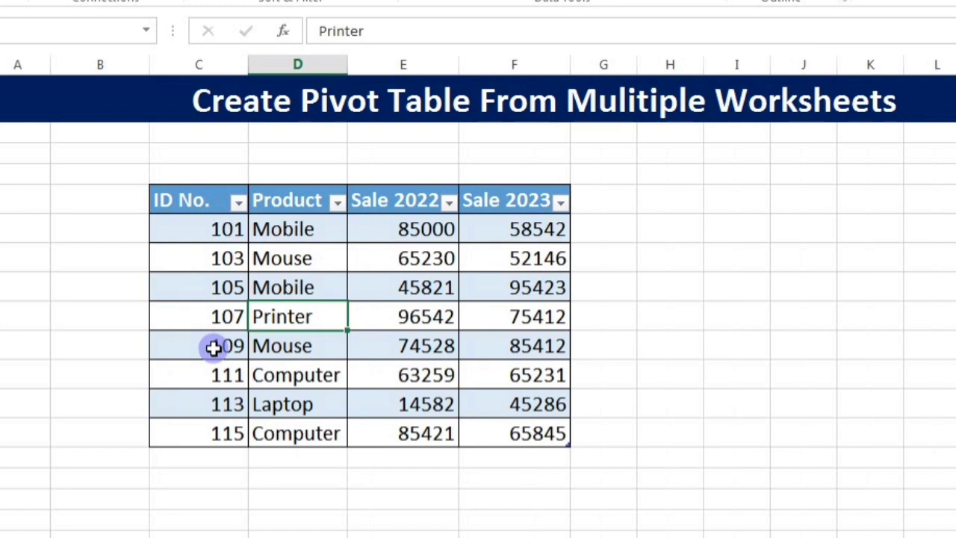
{"action": "left_click", "coordinate": [105, 536]}
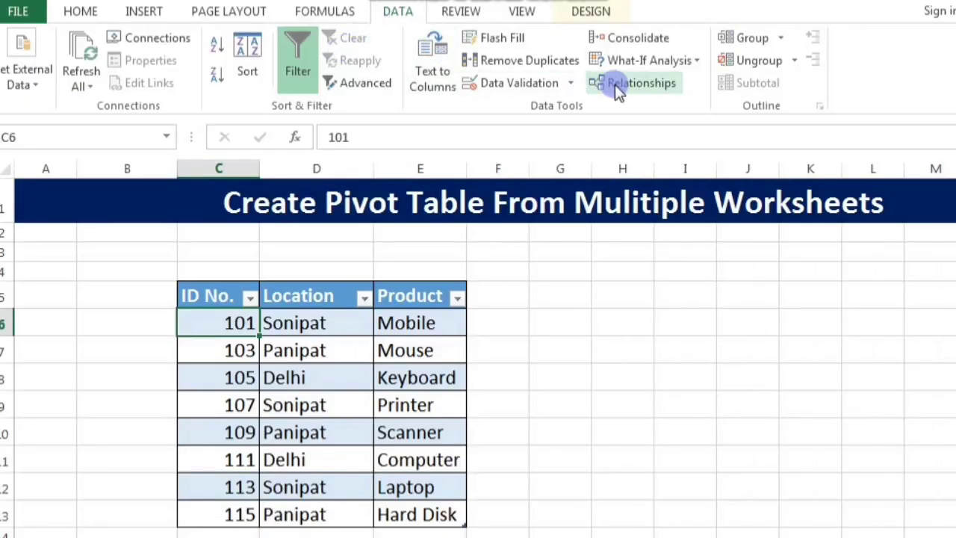
Start a new table relationship with Table1 as the related table and ID No. as its primary related column
{"action": "left_click", "coordinate": [614, 84]}
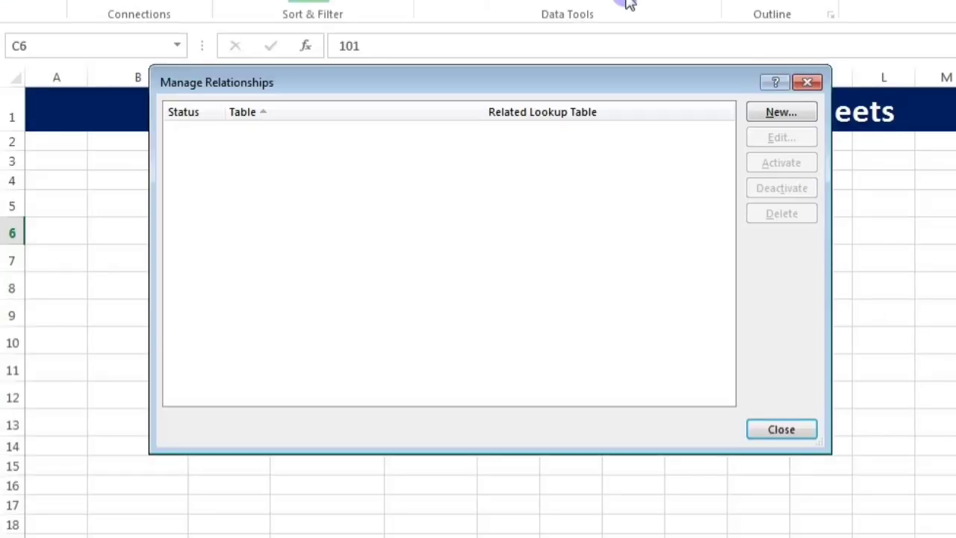
{"action": "left_click", "coordinate": [798, 113]}
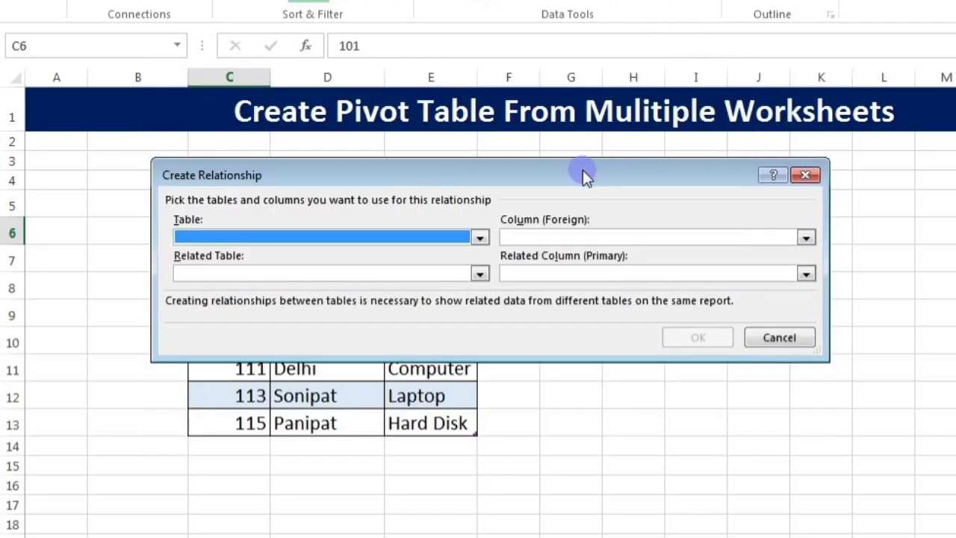
{"action": "left_click_drag", "start_coordinate": [582, 169], "coordinate": [585, 71]}
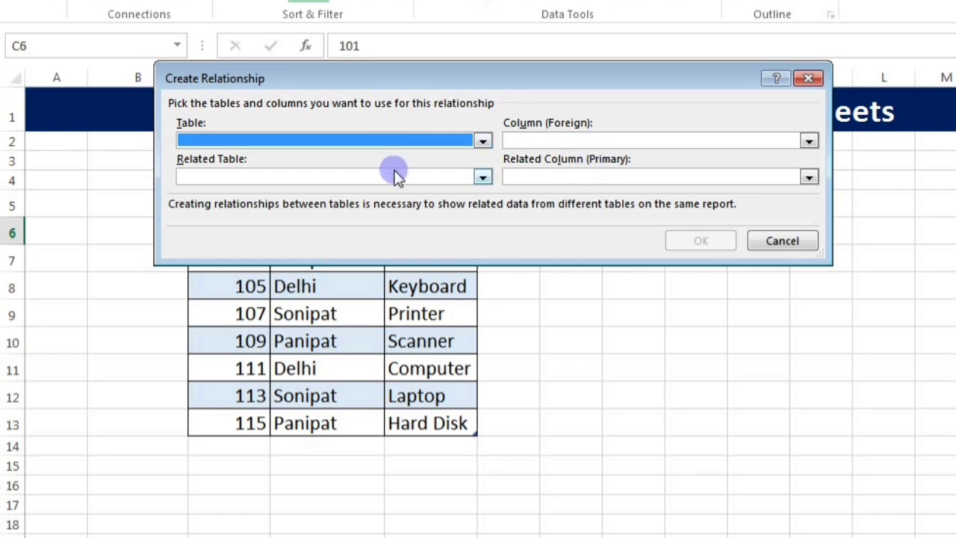
{"action": "left_click", "coordinate": [480, 178]}
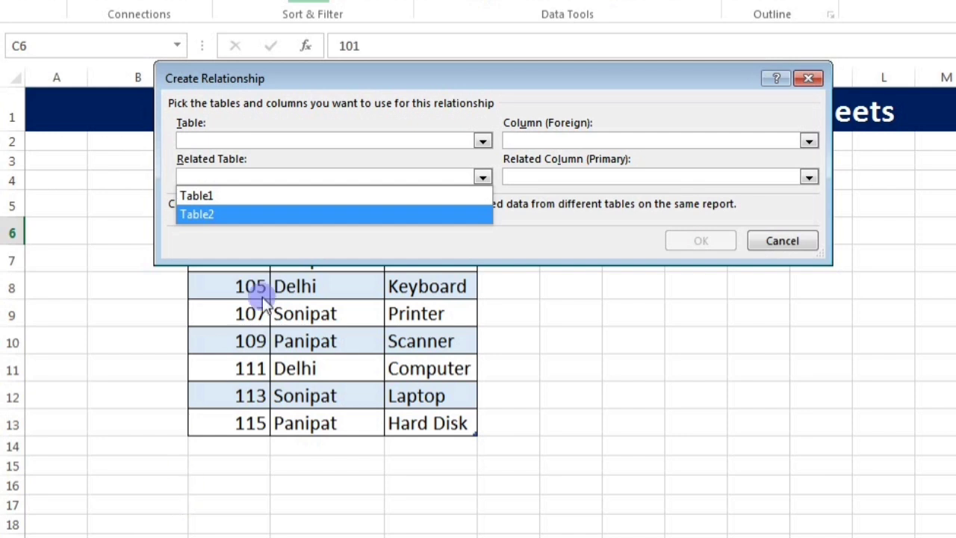
{"action": "left_click", "coordinate": [267, 198]}
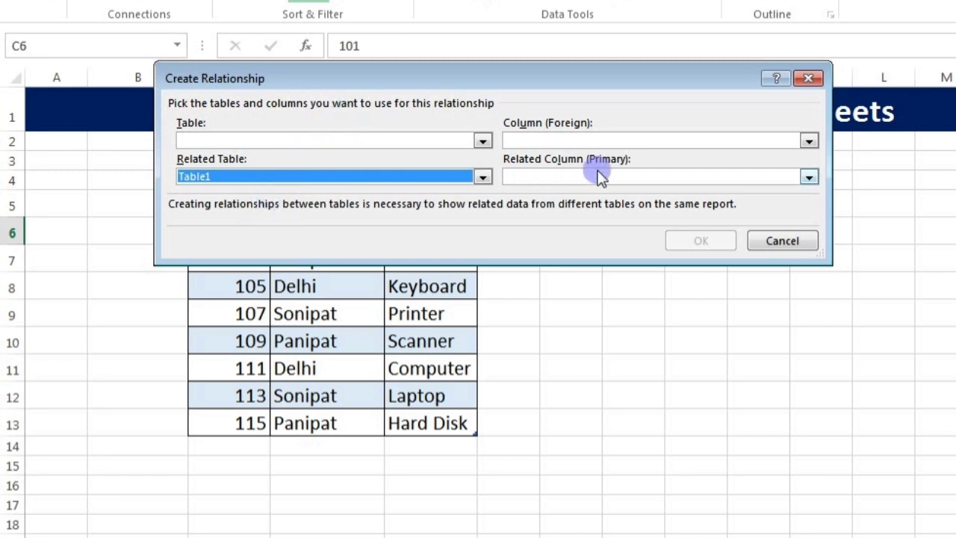
{"action": "left_click", "coordinate": [808, 177]}
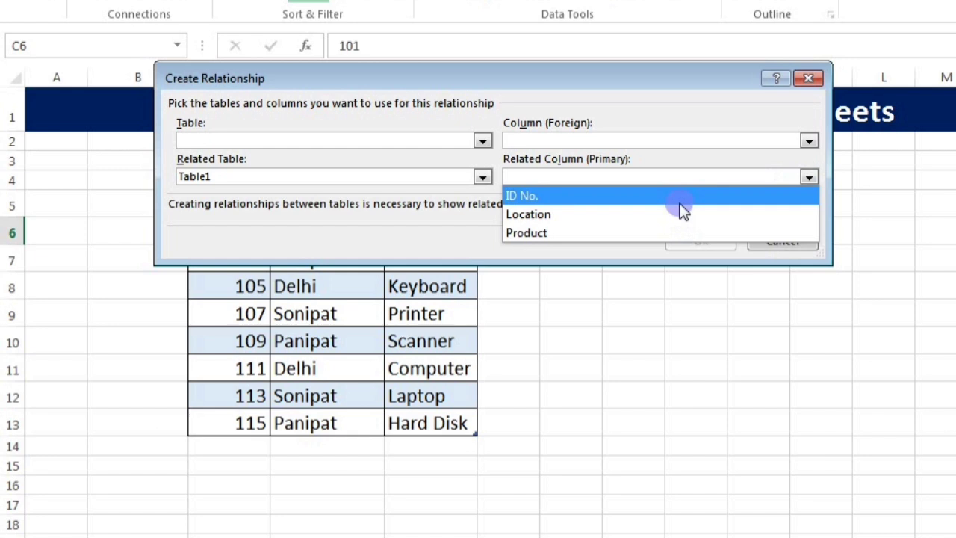
{"action": "left_click", "coordinate": [656, 197]}
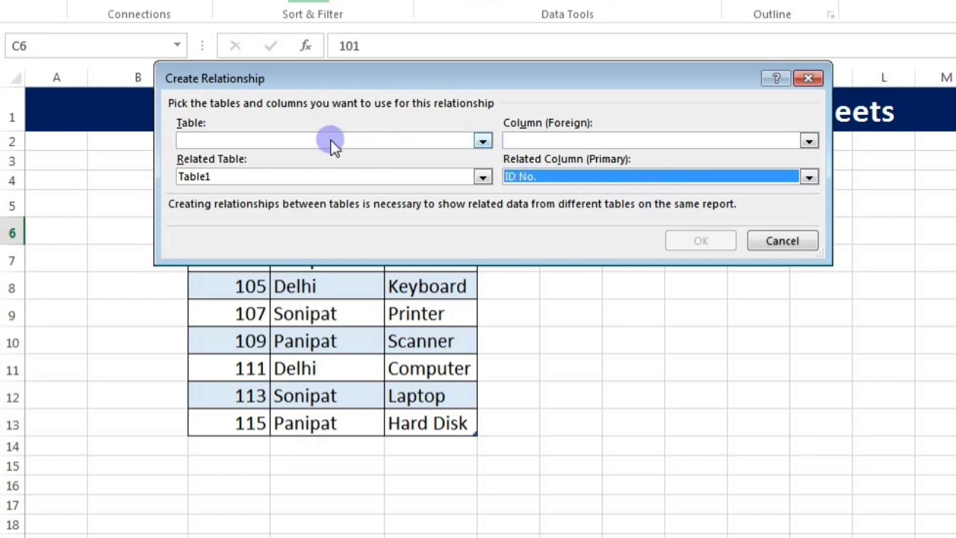
Complete the relationship with Table2 as the table and ID No. as its foreign column, and close the relationship manager
{"action": "left_click", "coordinate": [483, 141]}
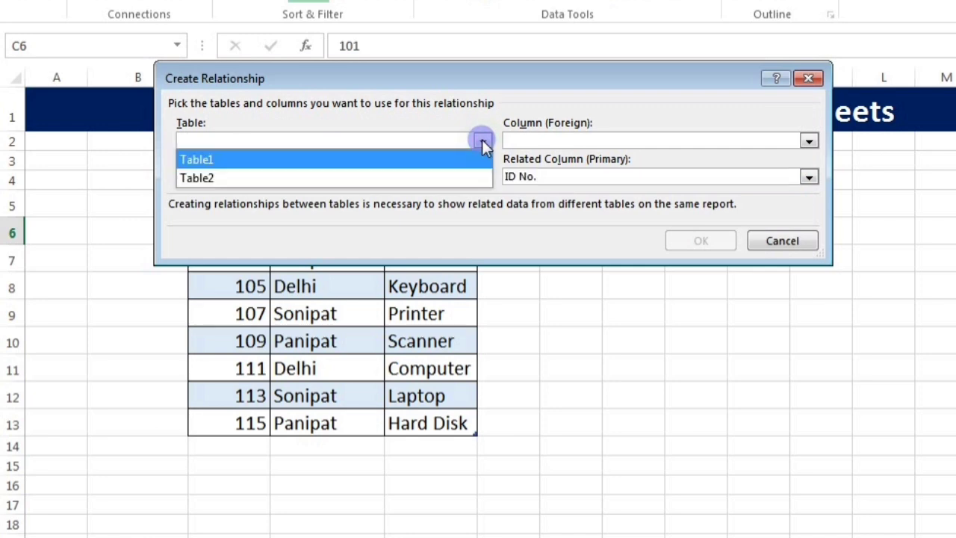
{"action": "left_click", "coordinate": [339, 184]}
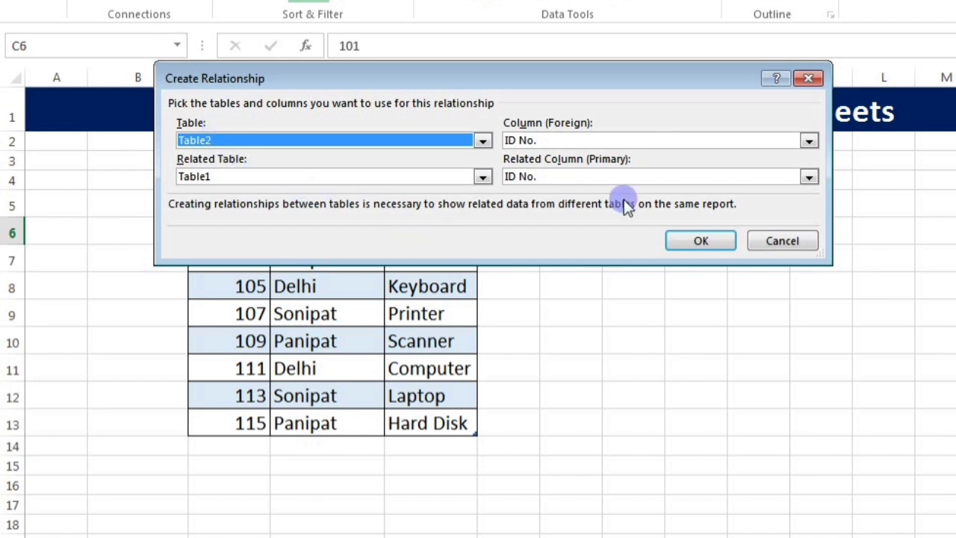
{"action": "left_click", "coordinate": [699, 245]}
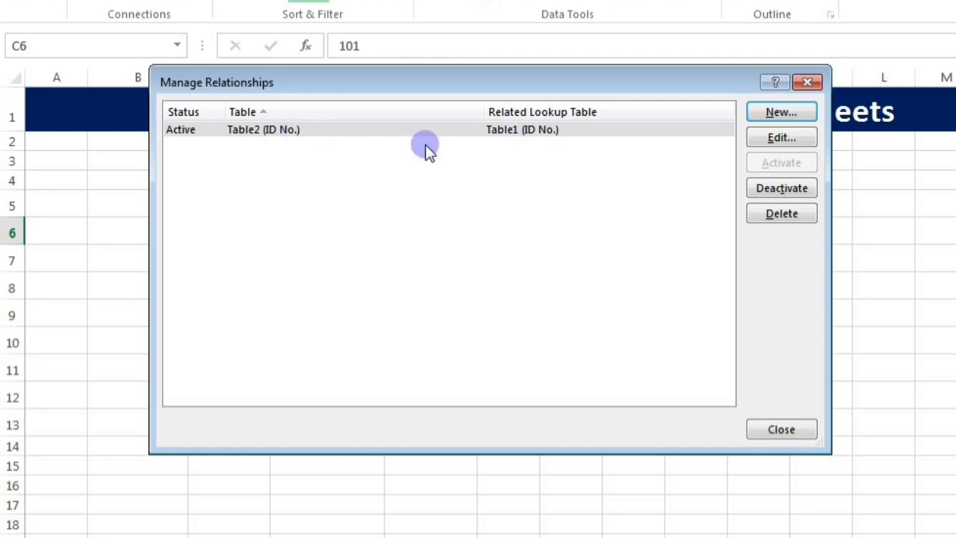
{"action": "left_click", "coordinate": [770, 425]}
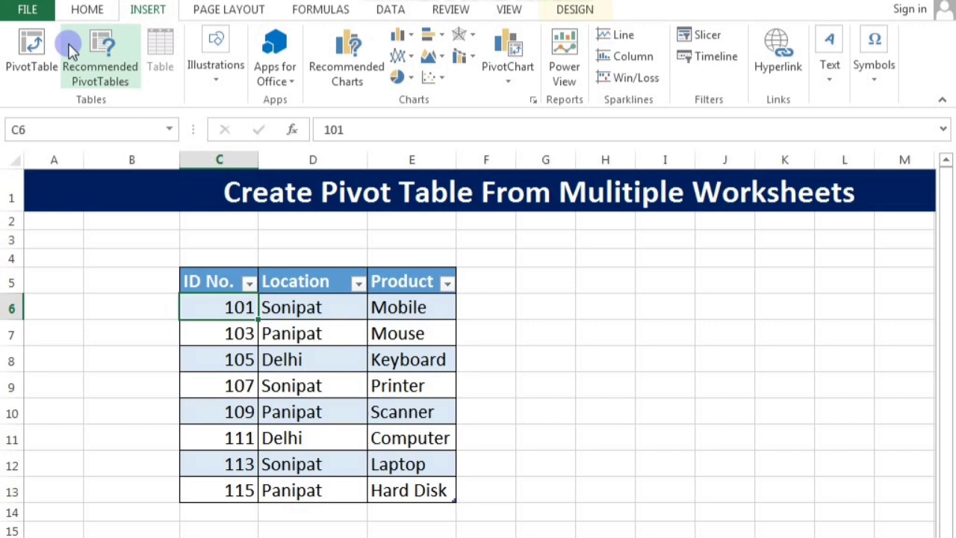
Create a pivot table from Table1 on a new worksheet, adding its data to the Data Model
{"action": "left_click", "coordinate": [35, 58]}
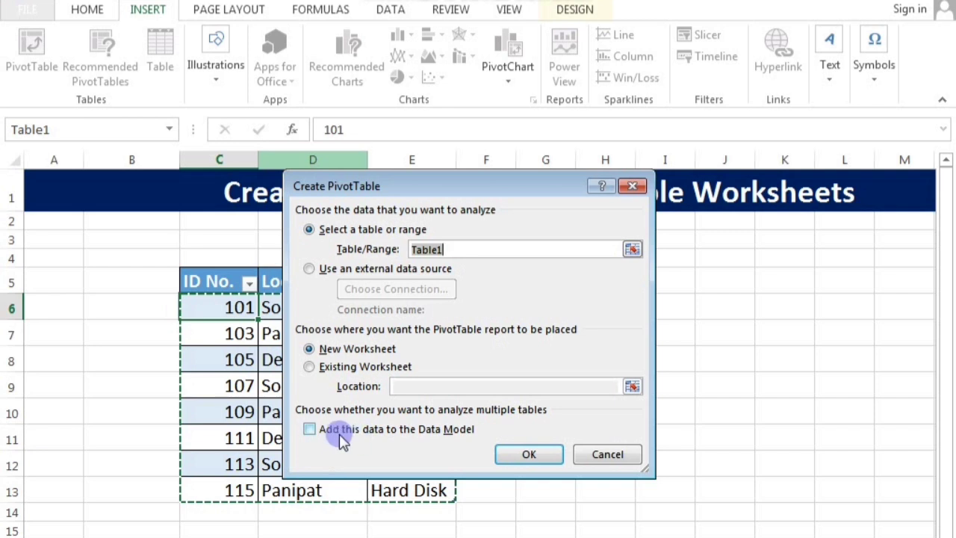
{"action": "left_click", "coordinate": [309, 429]}
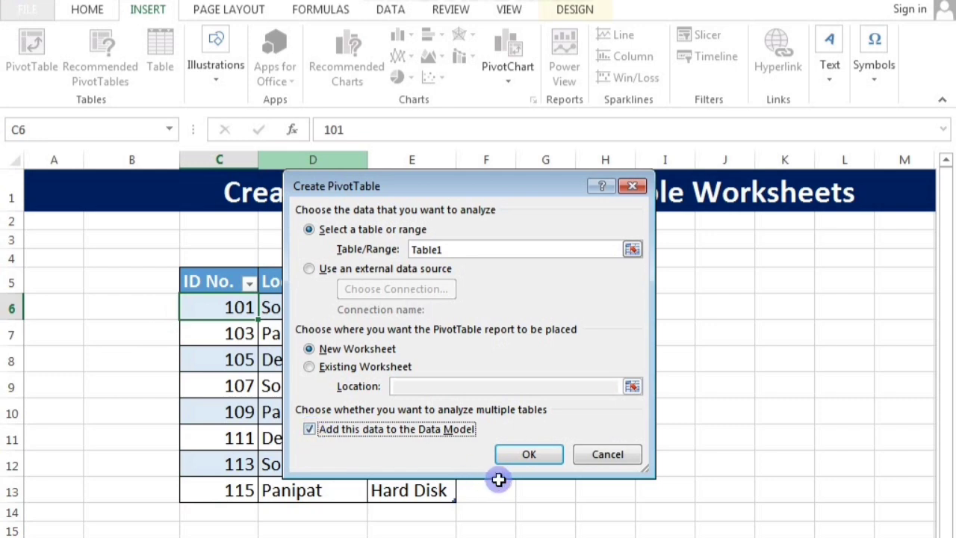
{"action": "left_click", "coordinate": [535, 458]}
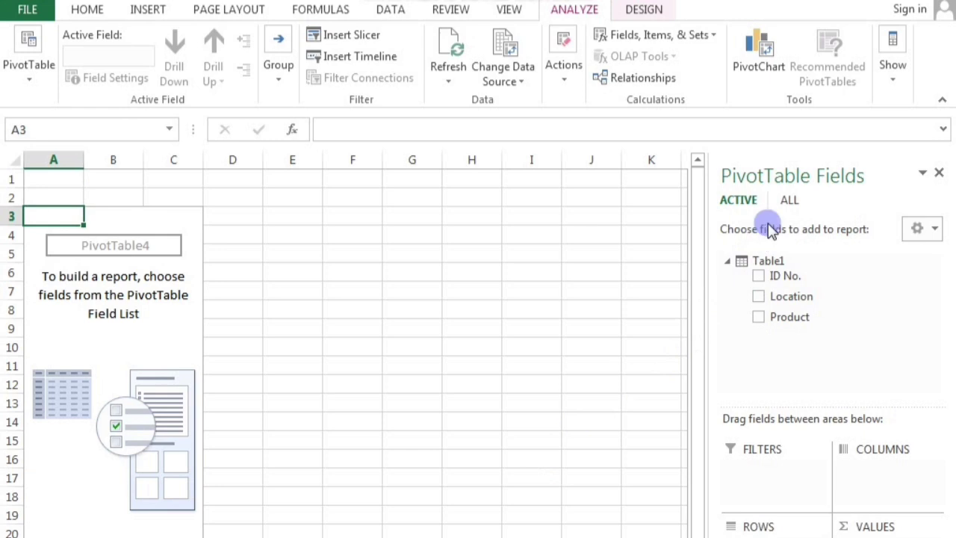
Show all data model tables in the pivot field list and expand Table1 and Table2 to list their fields
{"action": "left_click", "coordinate": [789, 200]}
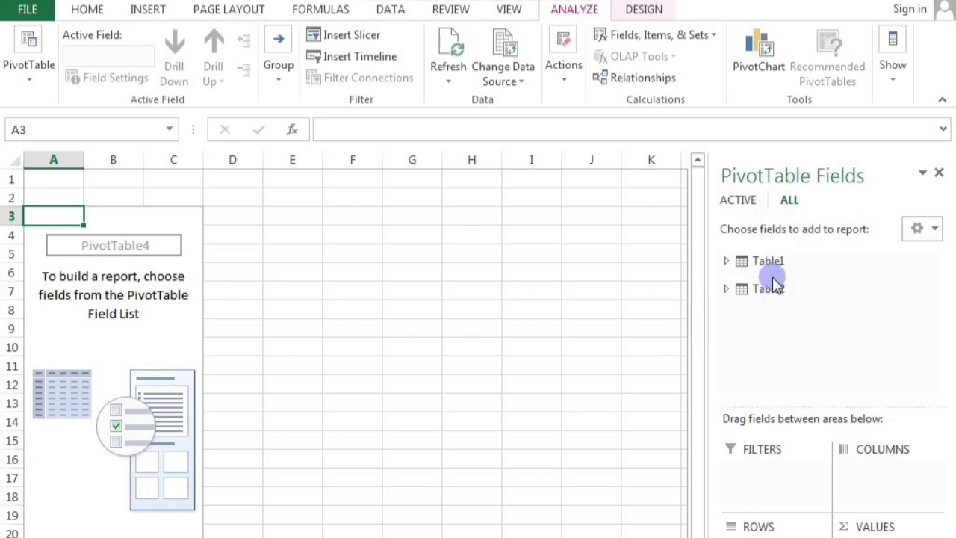
{"action": "mouse_move", "coordinate": [775, 295]}
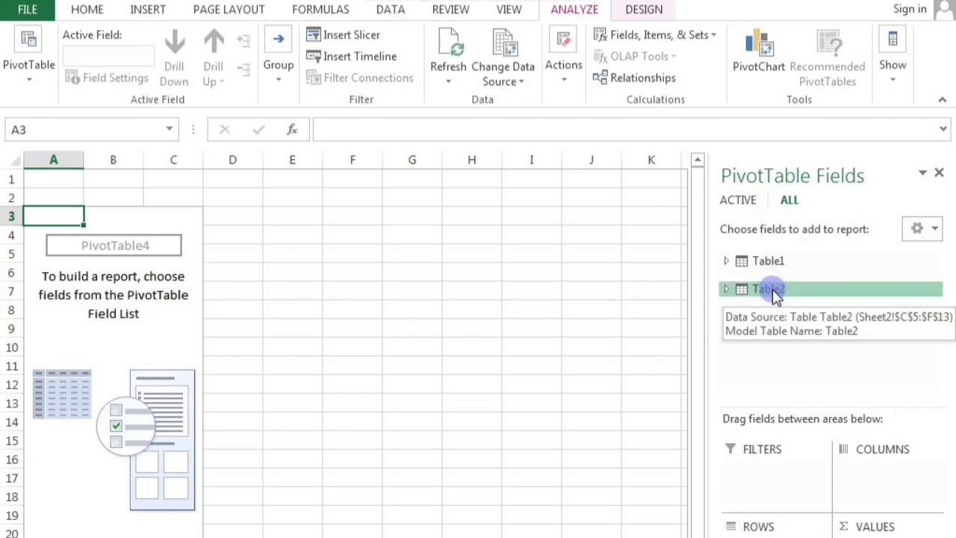
{"action": "left_click", "coordinate": [775, 263]}
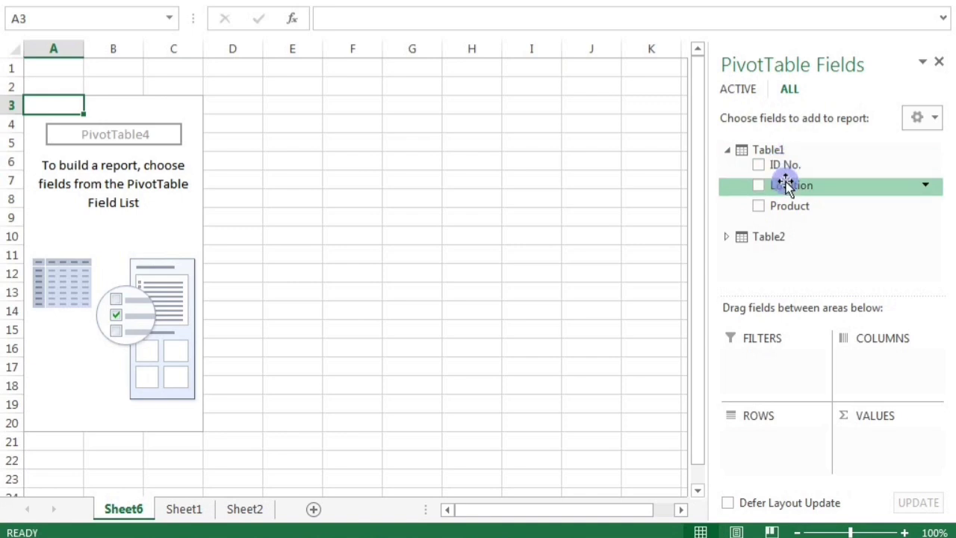
{"action": "left_click", "coordinate": [777, 237]}
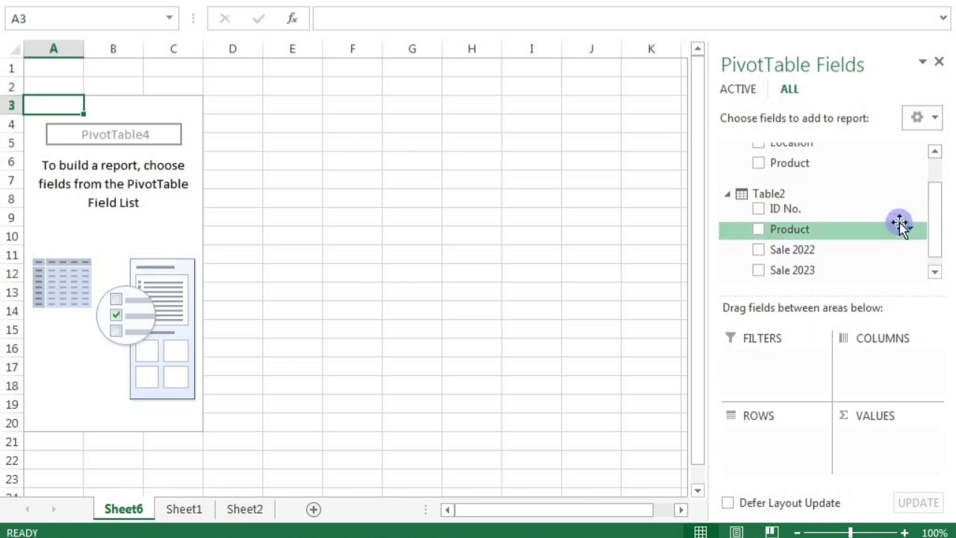
{"action": "scroll", "coordinate": [924, 154], "scroll_direction": "up", "scroll_amount": 1}
{"action": "left_click", "coordinate": [935, 152]}
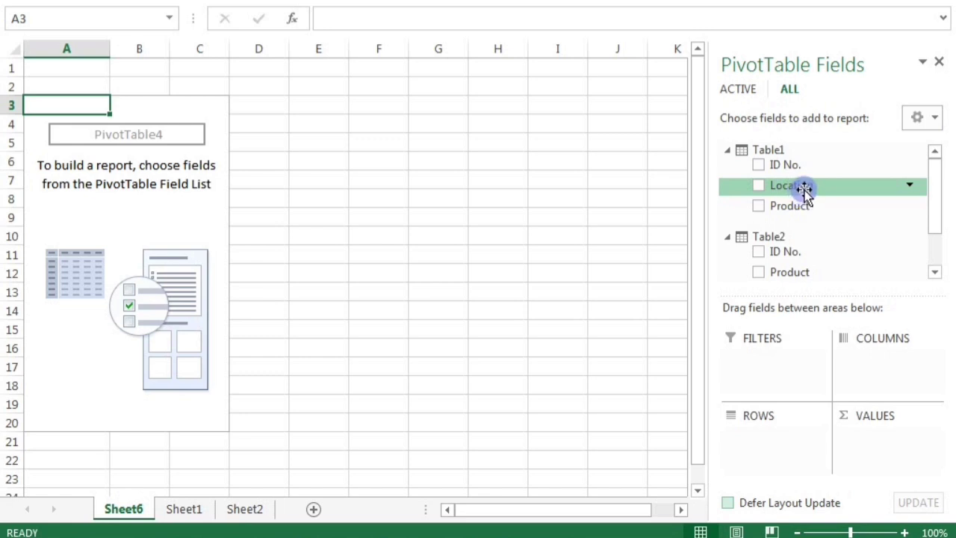
Add Location and ID No. from Table1 as row fields, with ID No. nested beneath Location
{"action": "left_click", "coordinate": [935, 273]}
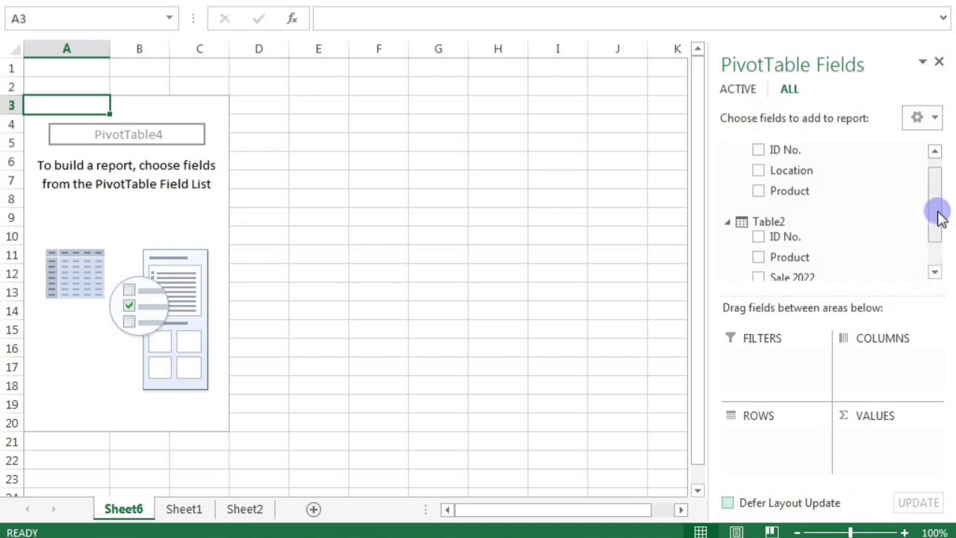
{"action": "left_click", "coordinate": [934, 151]}
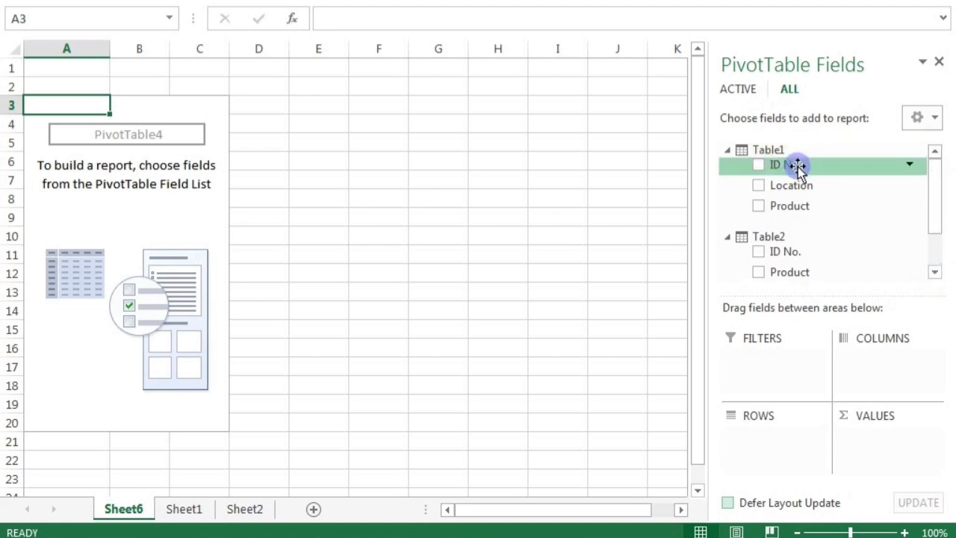
{"action": "left_click", "coordinate": [759, 187]}
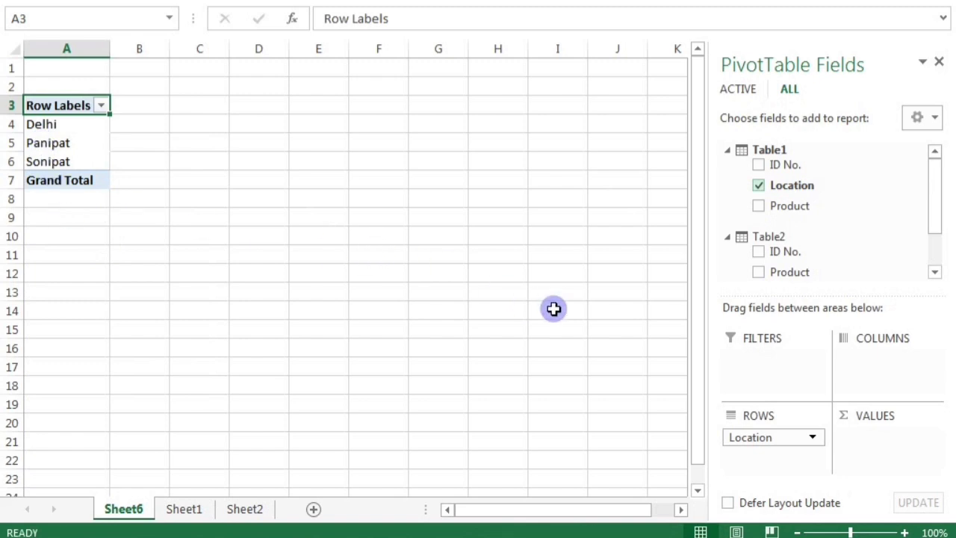
{"action": "left_click", "coordinate": [759, 165]}
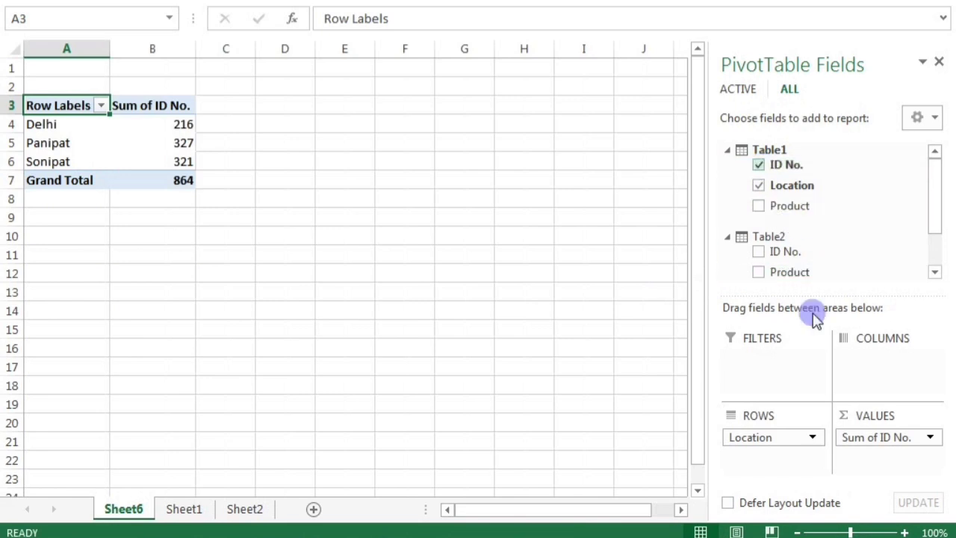
{"action": "left_click_drag", "start_coordinate": [892, 437], "coordinate": [783, 466]}
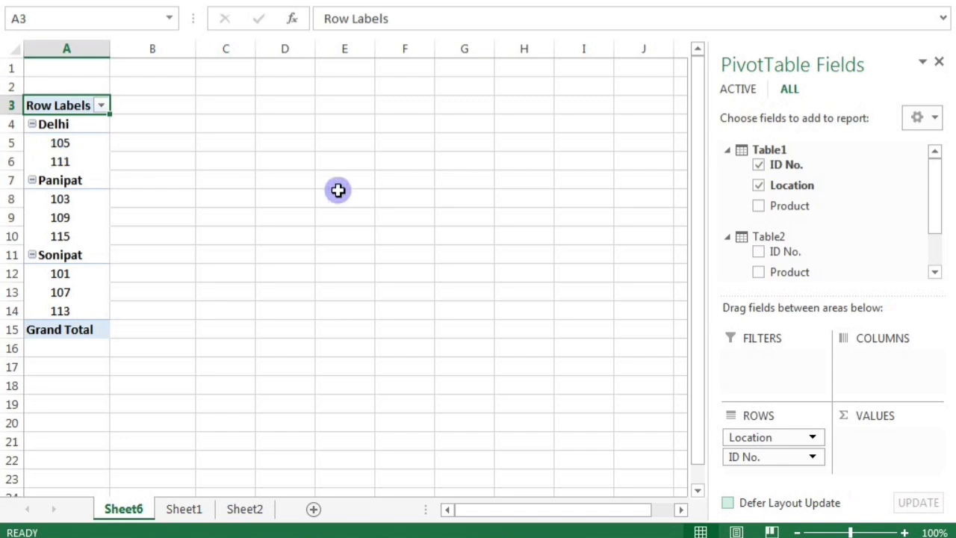
Add Sale 2022 and Sale 2023 from Table2 as summed value fields of the pivot table
{"action": "left_click", "coordinate": [934, 271]}
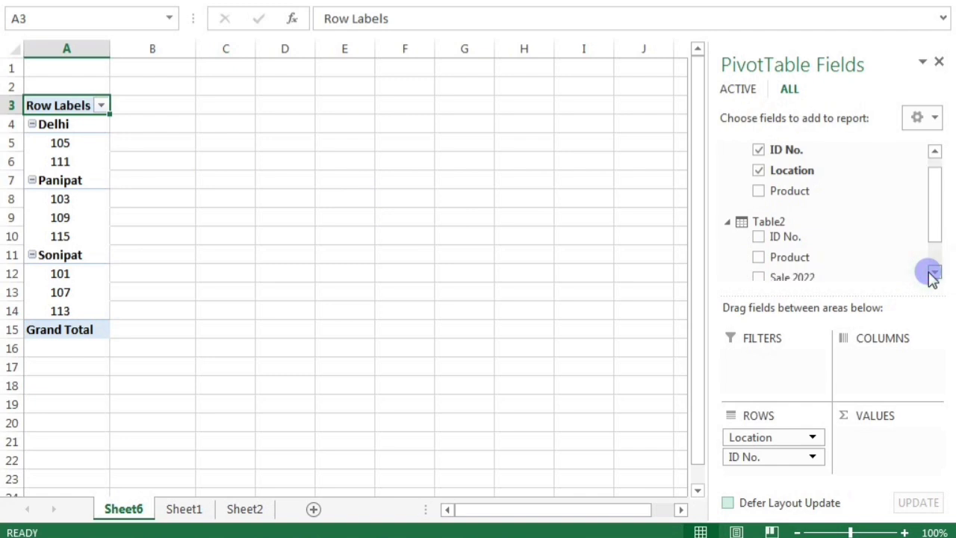
{"action": "left_click", "coordinate": [934, 272]}
{"action": "left_click", "coordinate": [934, 271]}
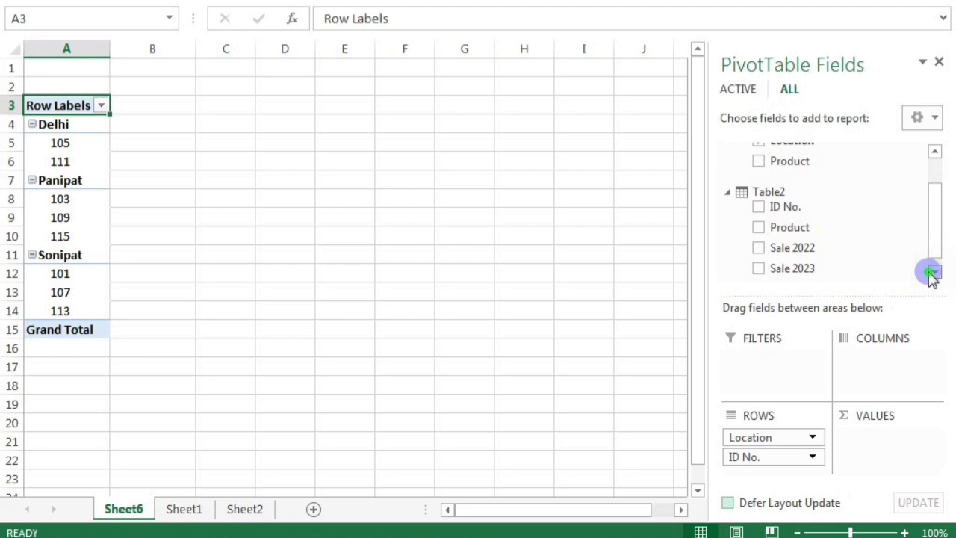
{"action": "left_click", "coordinate": [934, 273]}
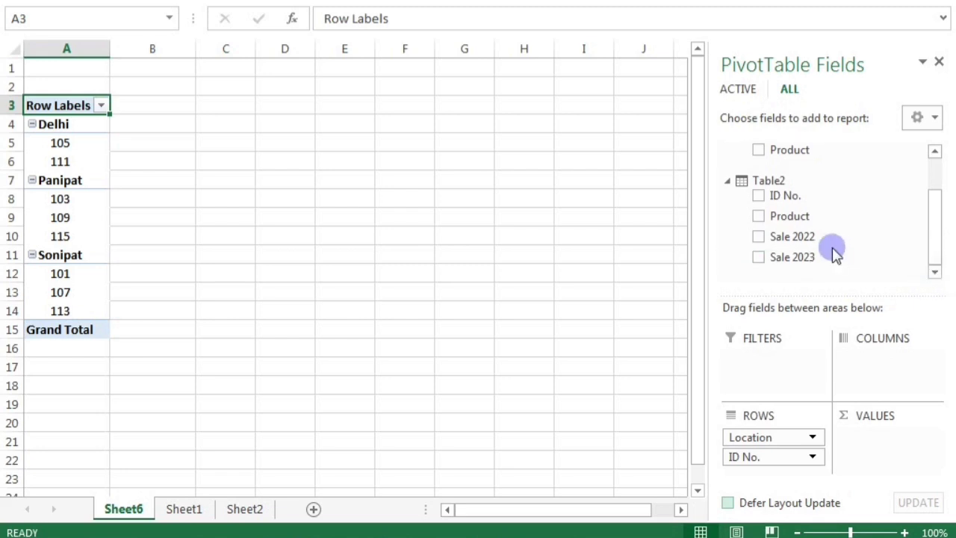
{"action": "left_click", "coordinate": [761, 237]}
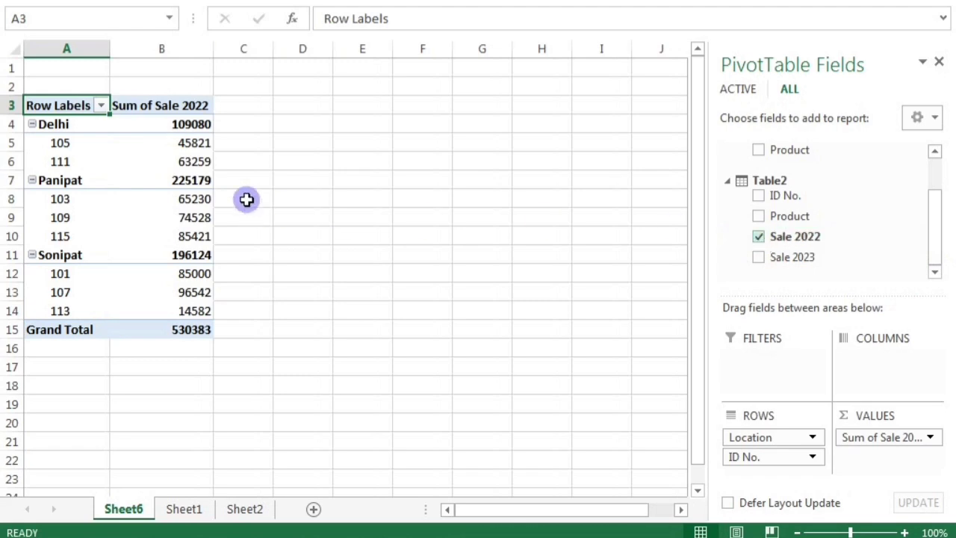
{"action": "mouse_move", "coordinate": [175, 142]}
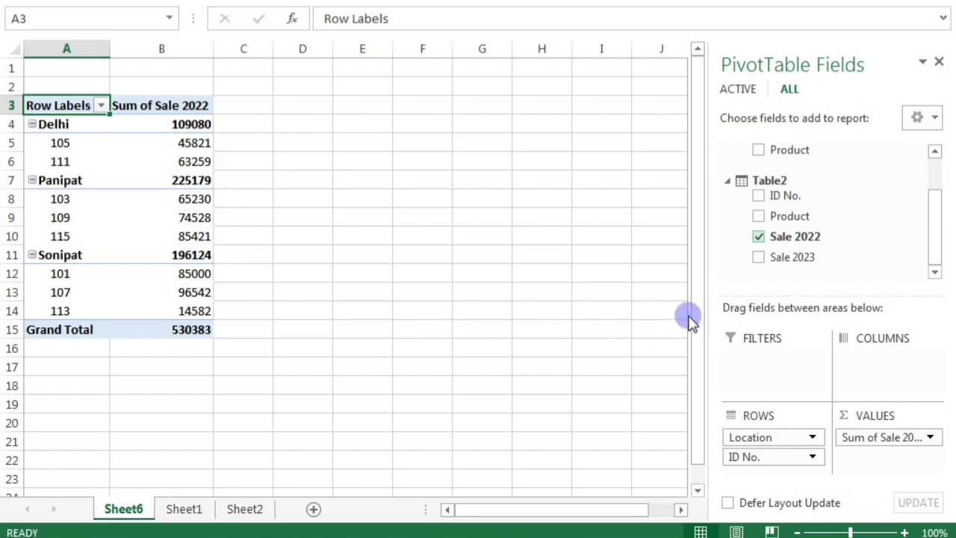
{"action": "left_click", "coordinate": [759, 257]}
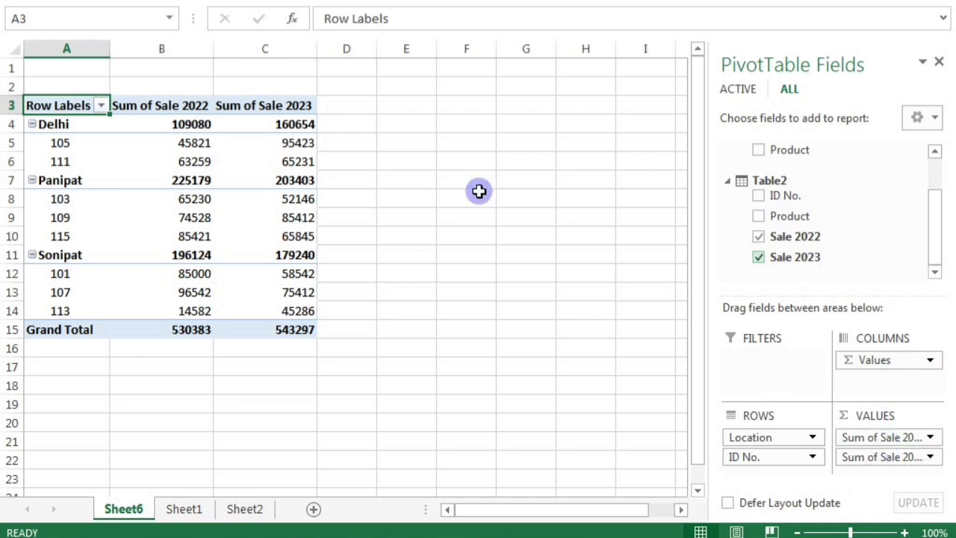
{"action": "left_click", "coordinate": [934, 150]}
{"action": "left_click", "coordinate": [934, 151]}
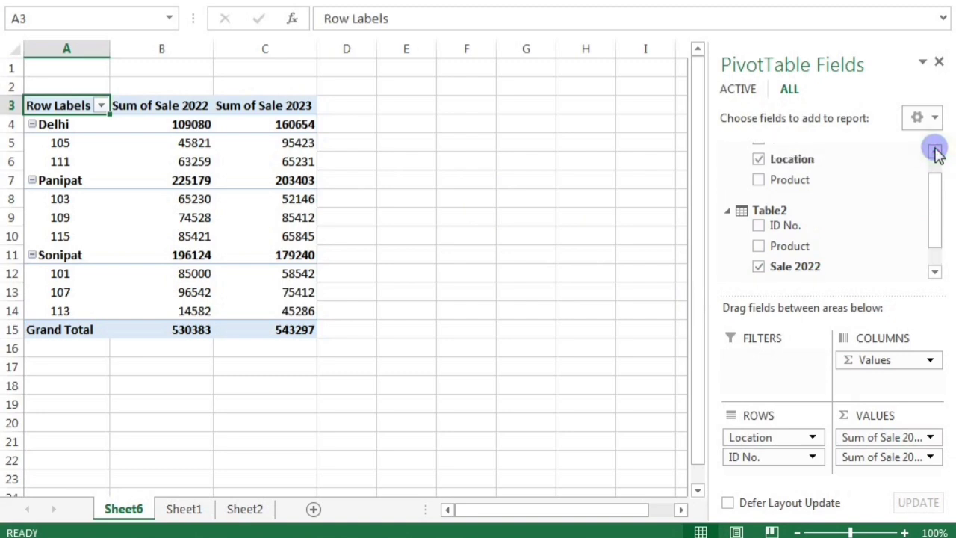
{"action": "left_click", "coordinate": [934, 150]}
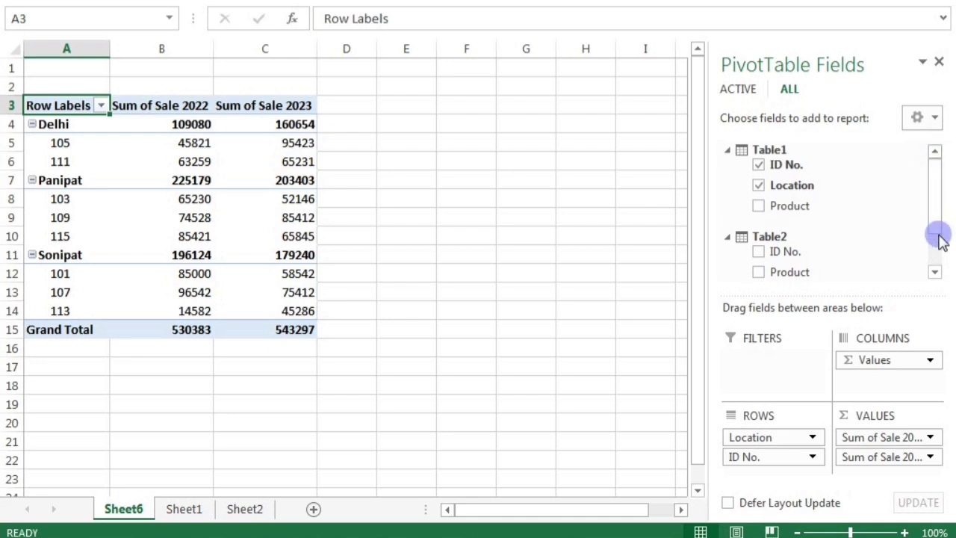
{"action": "left_click", "coordinate": [934, 273]}
{"action": "left_click", "coordinate": [934, 272]}
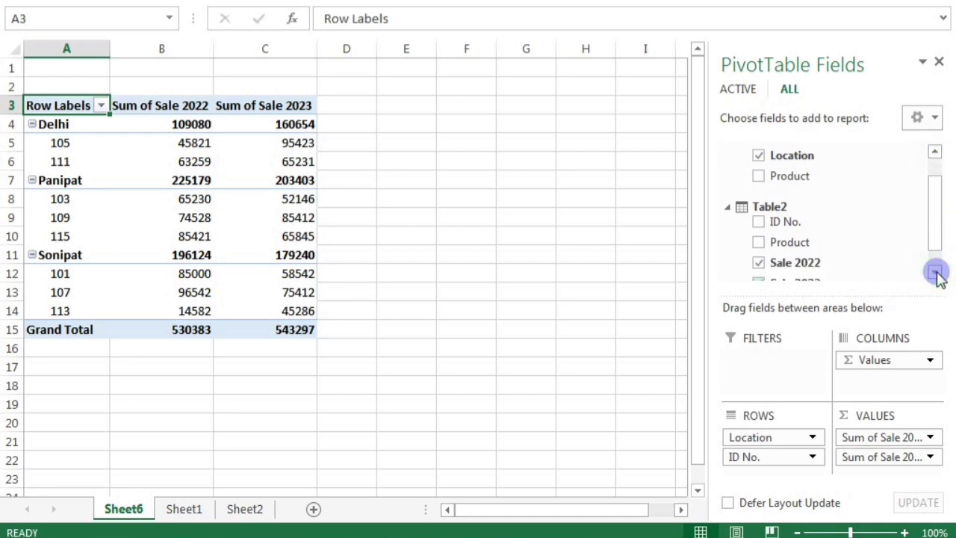
{"action": "left_click", "coordinate": [935, 273]}
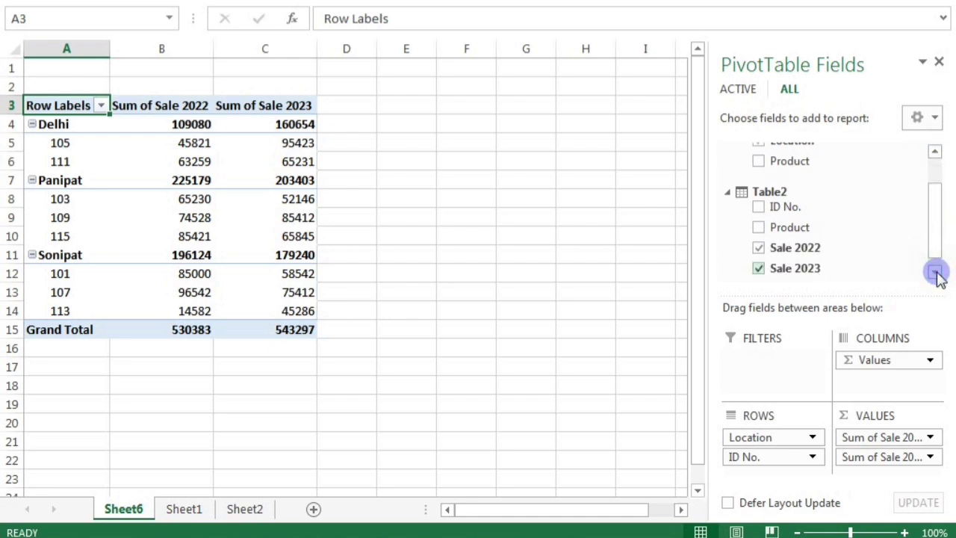